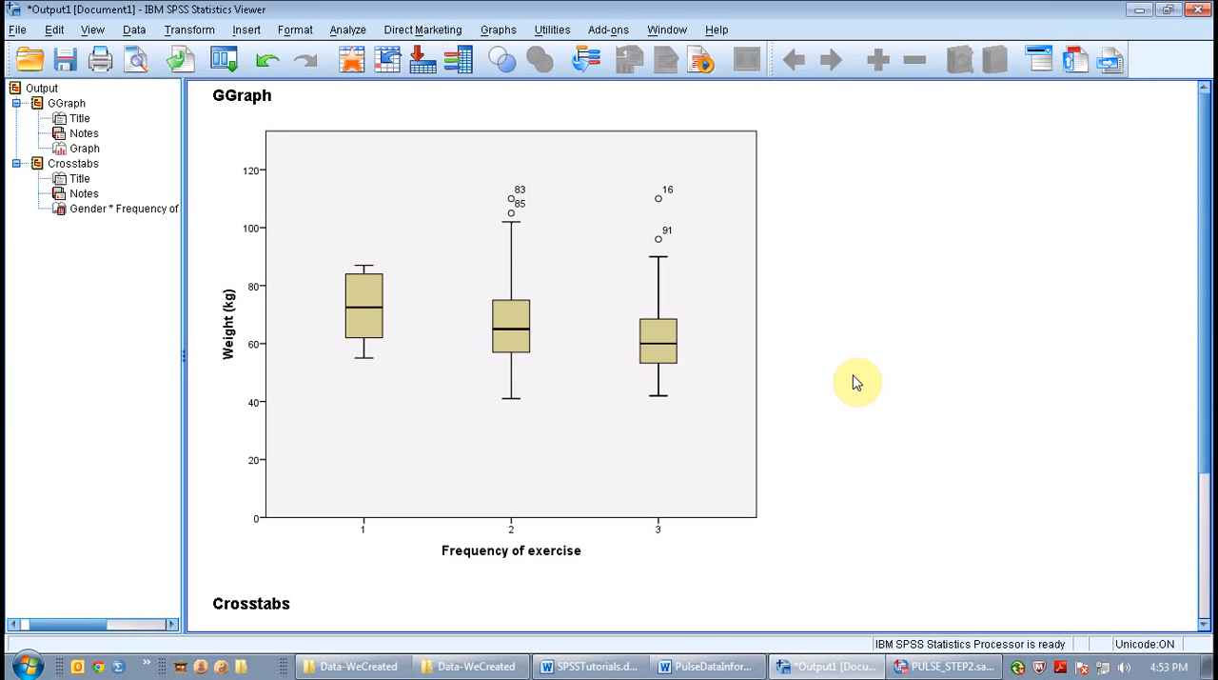
Step: Switch from the output to the PULSE_STEP2.sav variable definitions and add the value label 1 = Male for GENDER
scroll(1009, 524, down, 3)
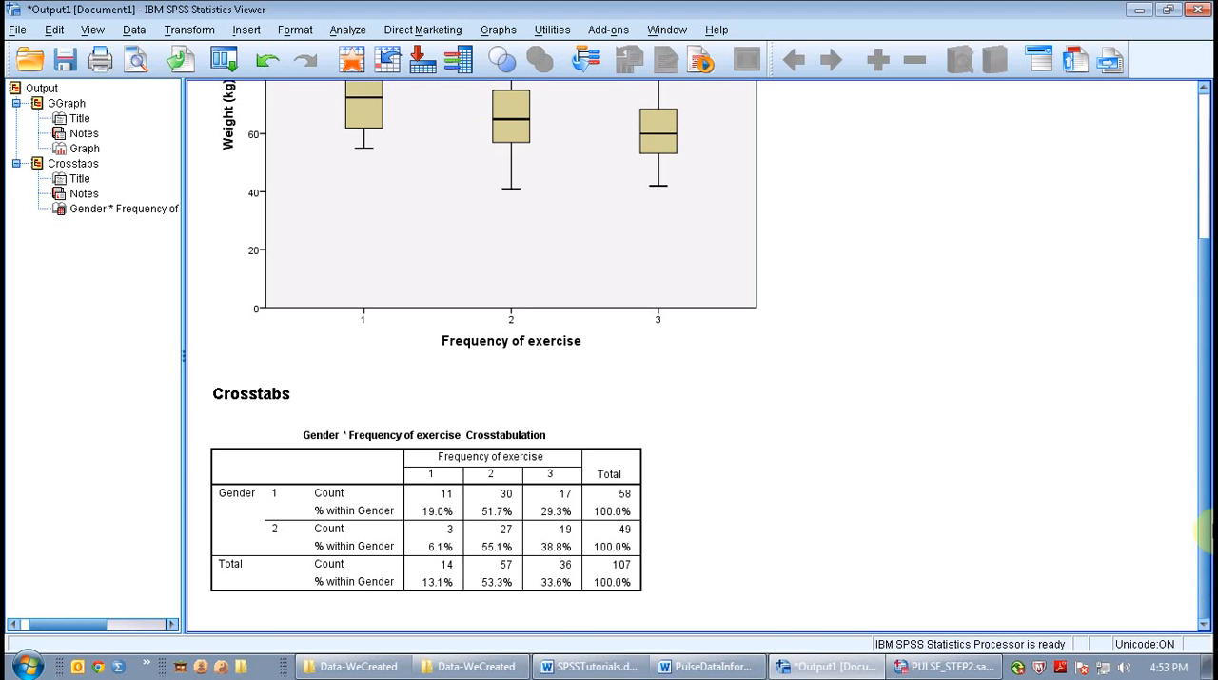
click(947, 667)
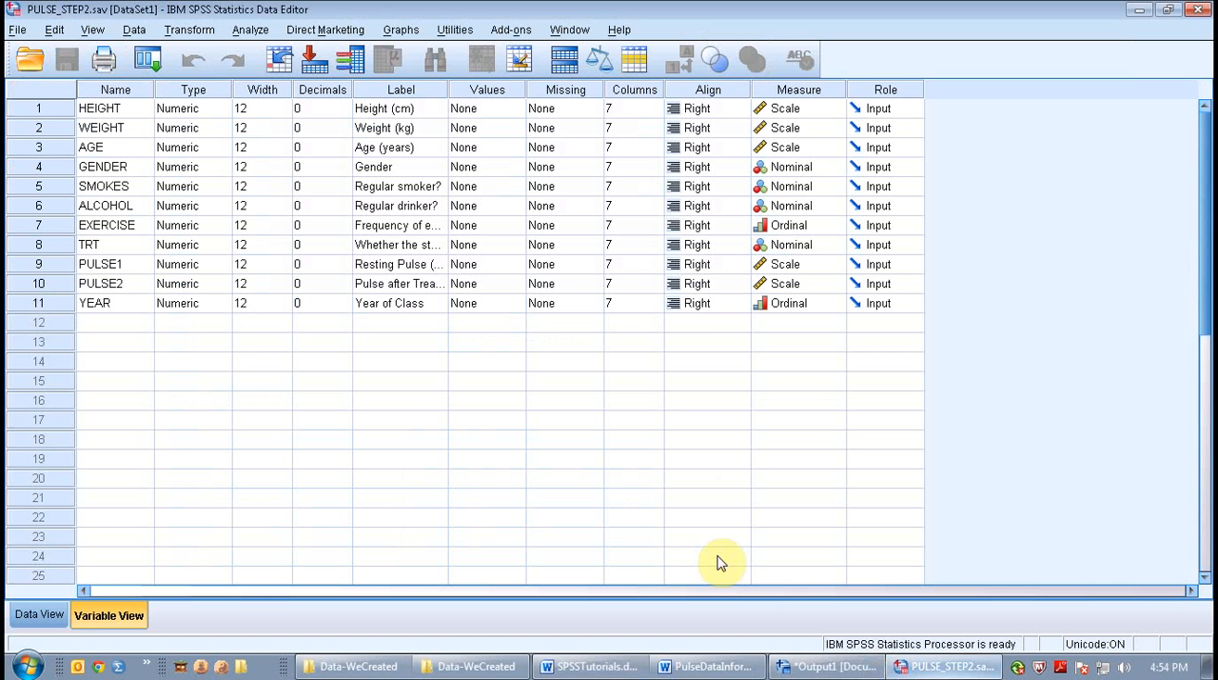
click(488, 89)
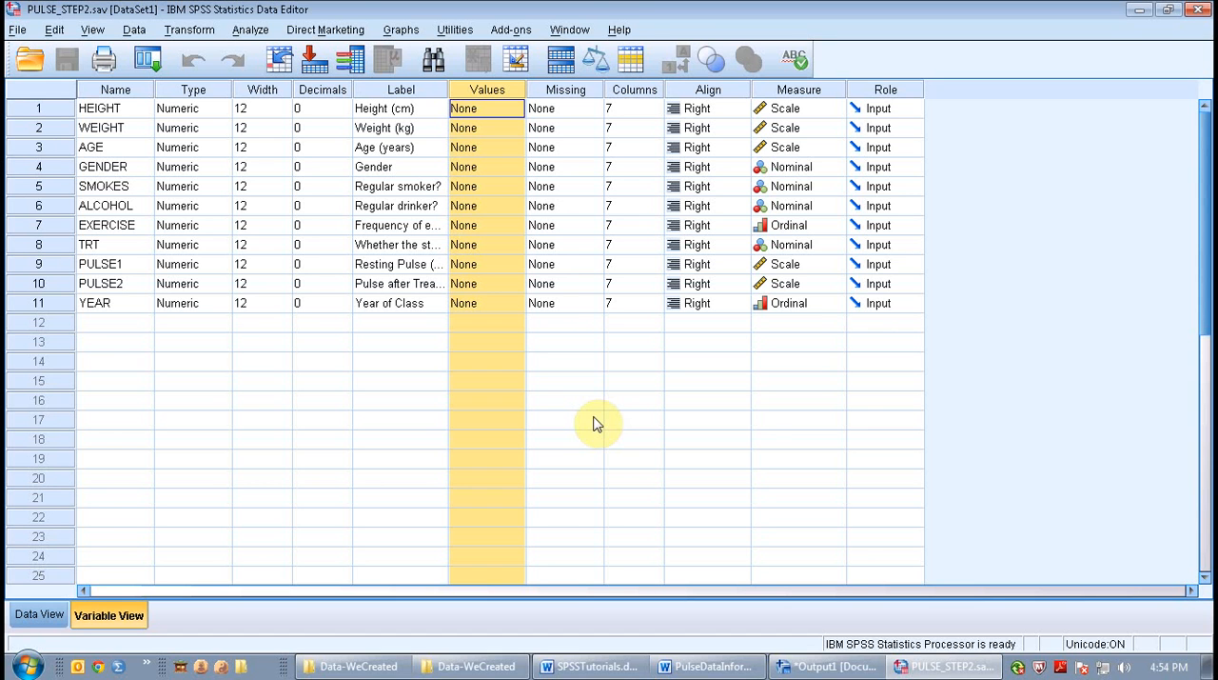
click(507, 171)
click(513, 167)
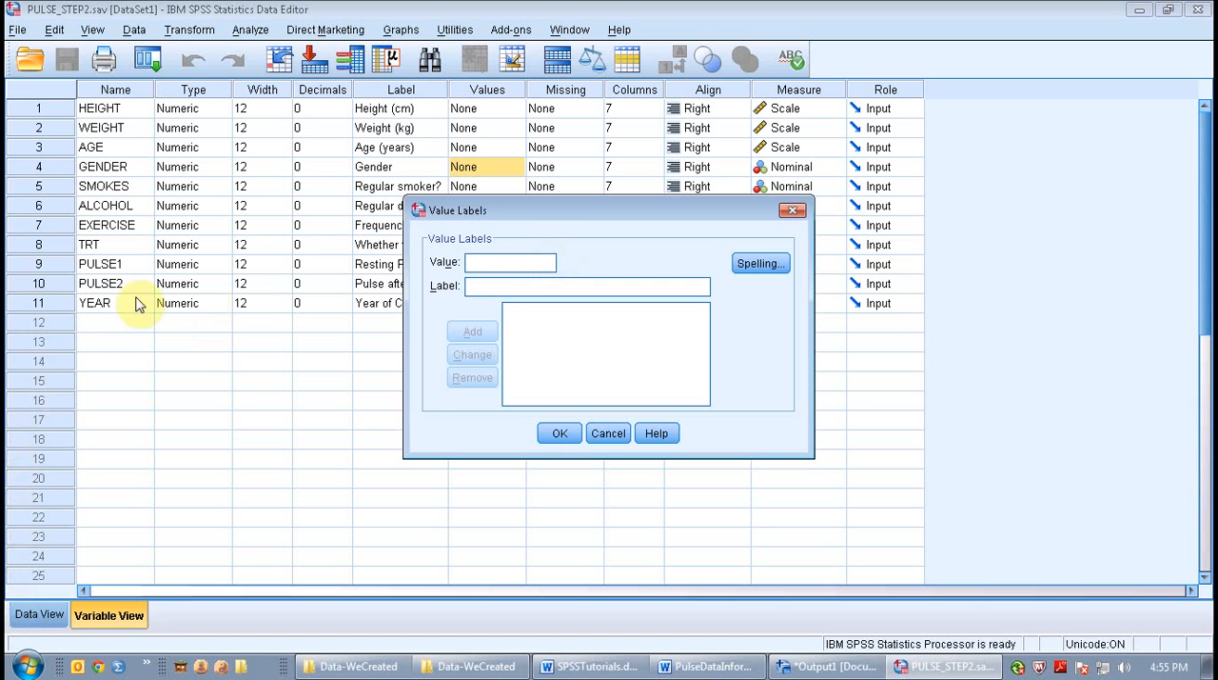
click(500, 288)
text(Male)
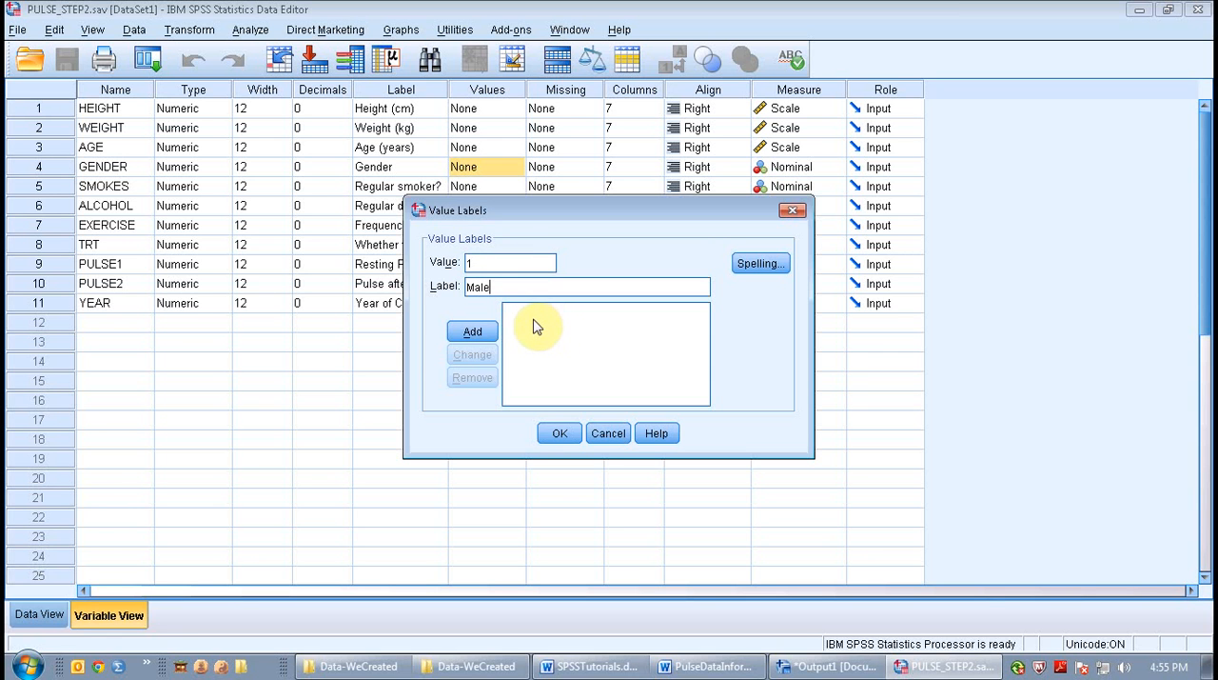
click(486, 329)
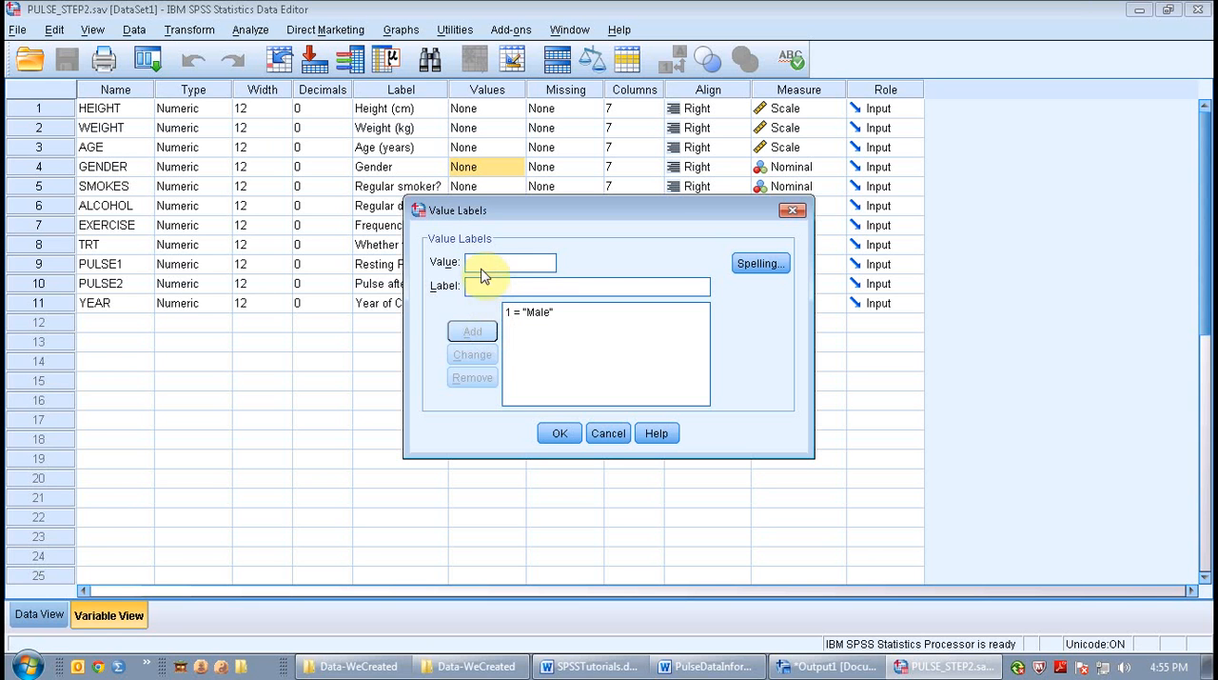
Step: Add the value label 2 = Female for GENDER and accept the label definitions
click(481, 263)
text(2)
click(487, 286)
text(Female)
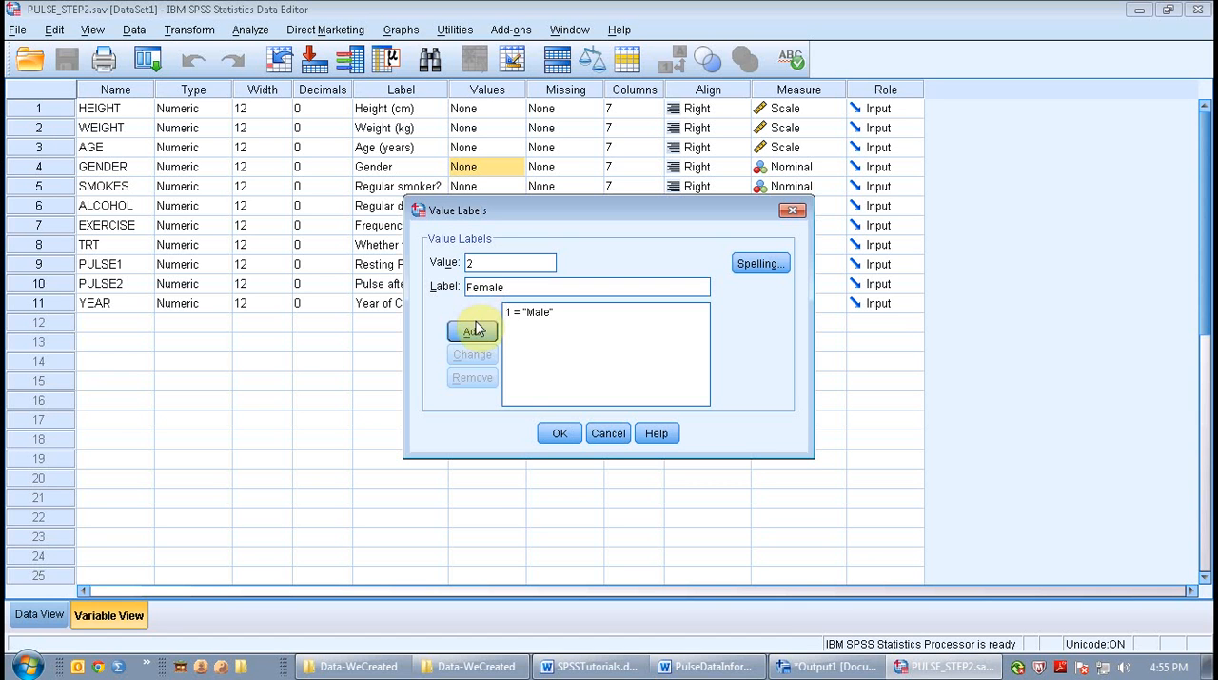
click(475, 330)
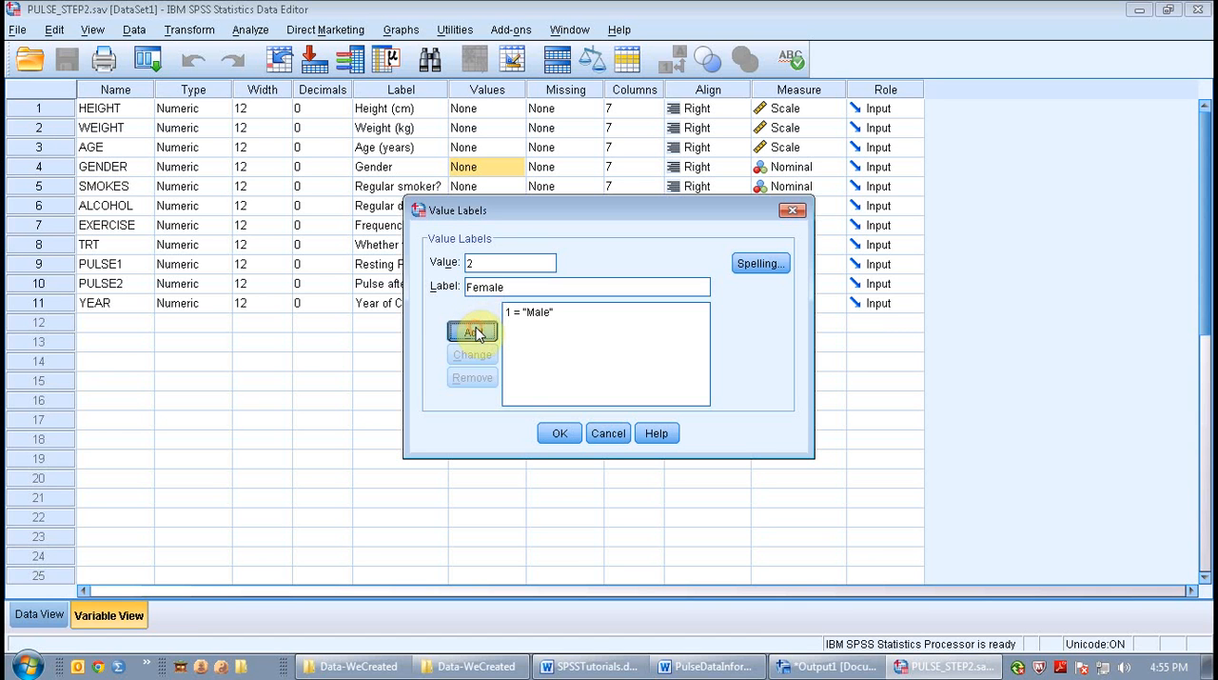
click(562, 434)
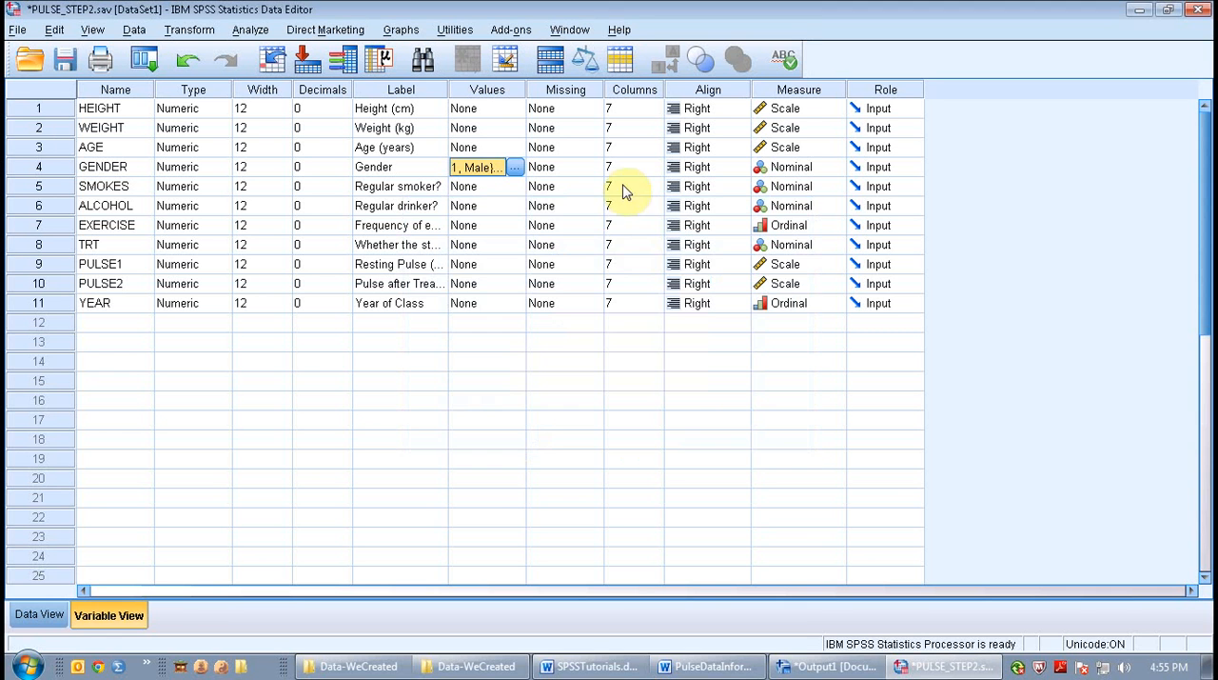
Step: Open the value labels of the SMOKES variable and add the label 1 = Yes
click(530, 187)
click(521, 187)
click(516, 186)
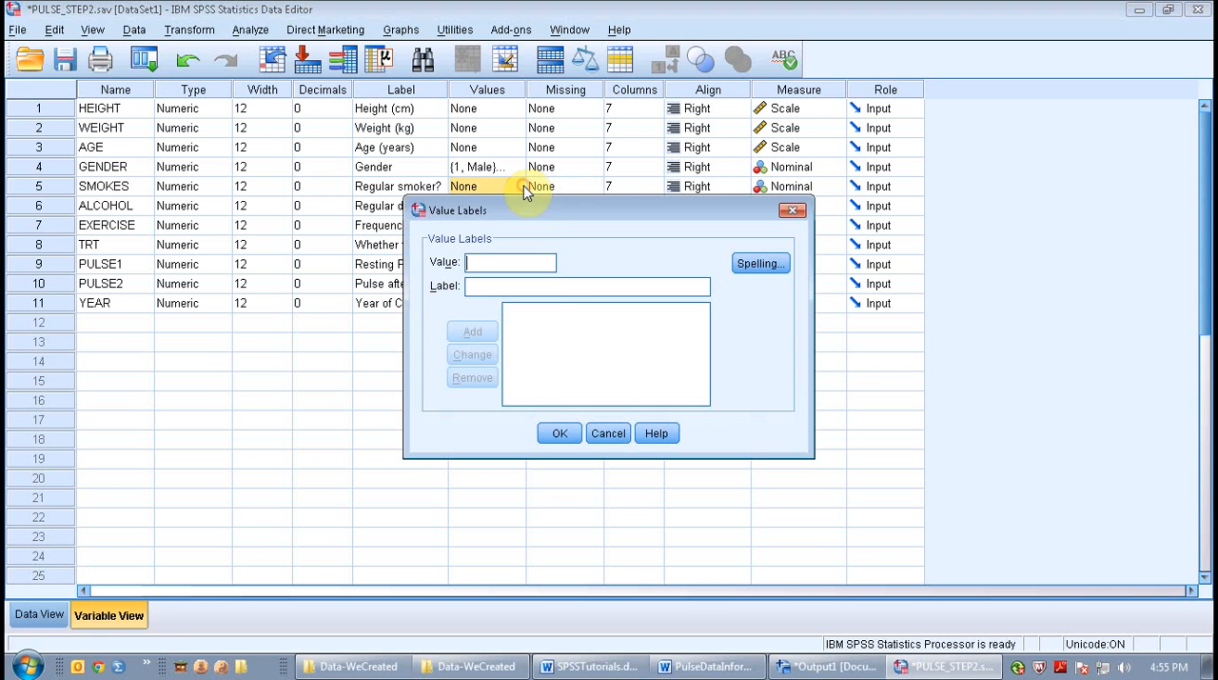
text(1)
click(541, 286)
text(Yes)
click(473, 331)
Step: Add the value label 2 = No for SMOKES and accept the label definitions
text(2)
click(502, 288)
text(No)
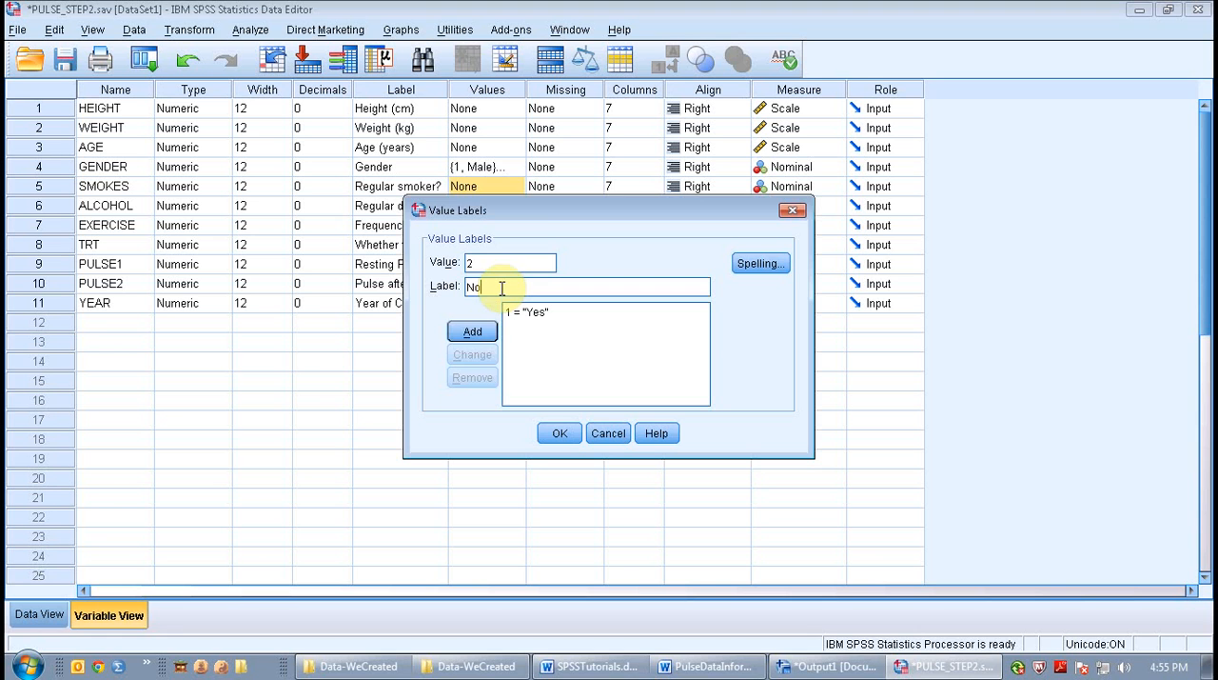
click(485, 335)
click(560, 433)
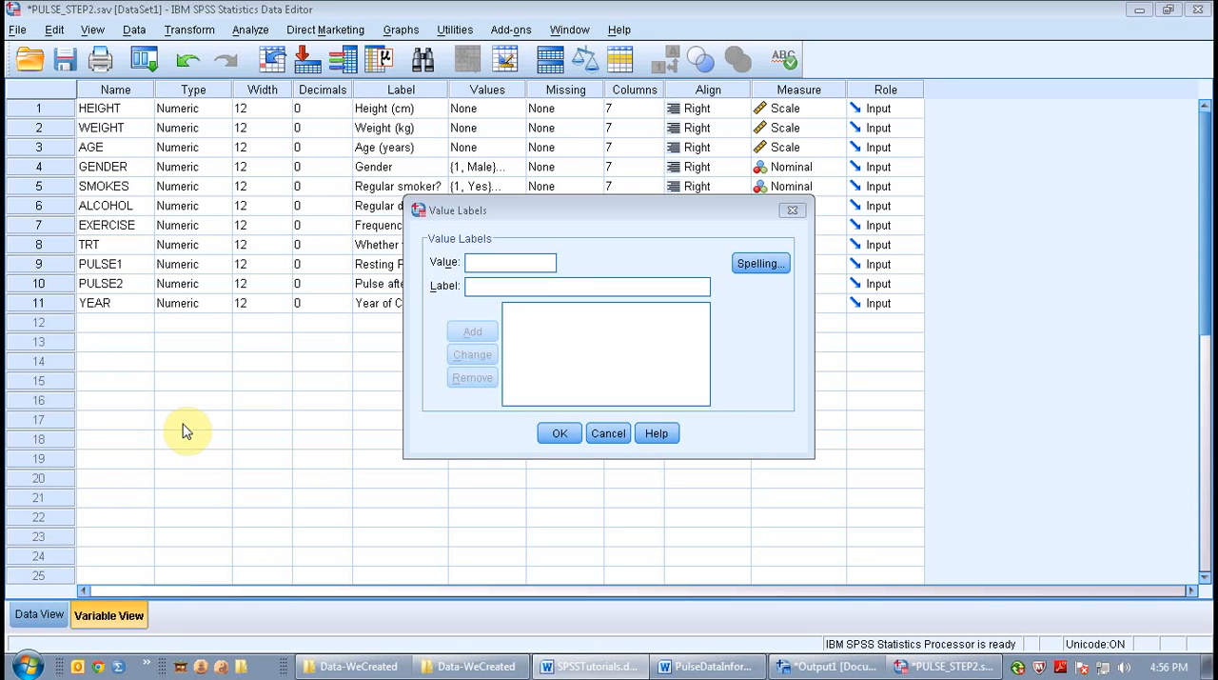
Step: Add the value labels 1 = High and 2 = Moderate for the EXERCISE variable
click(545, 289)
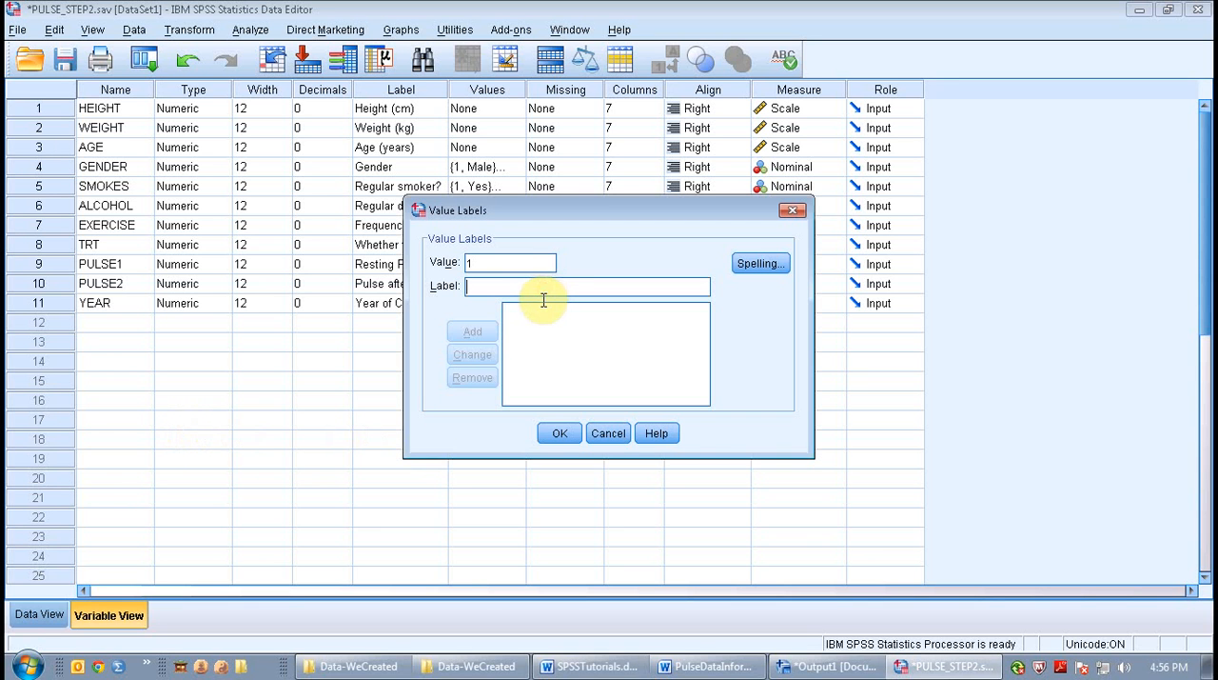
text(High)
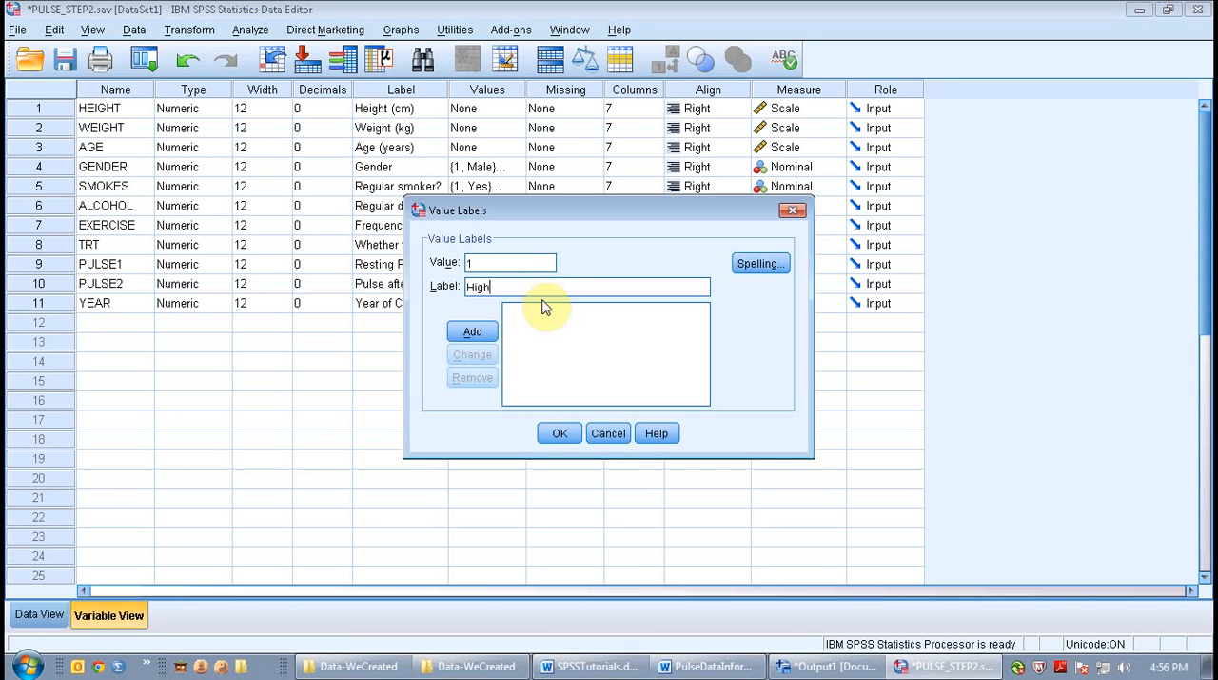
click(473, 332)
text(2)
click(491, 290)
text(Mod)
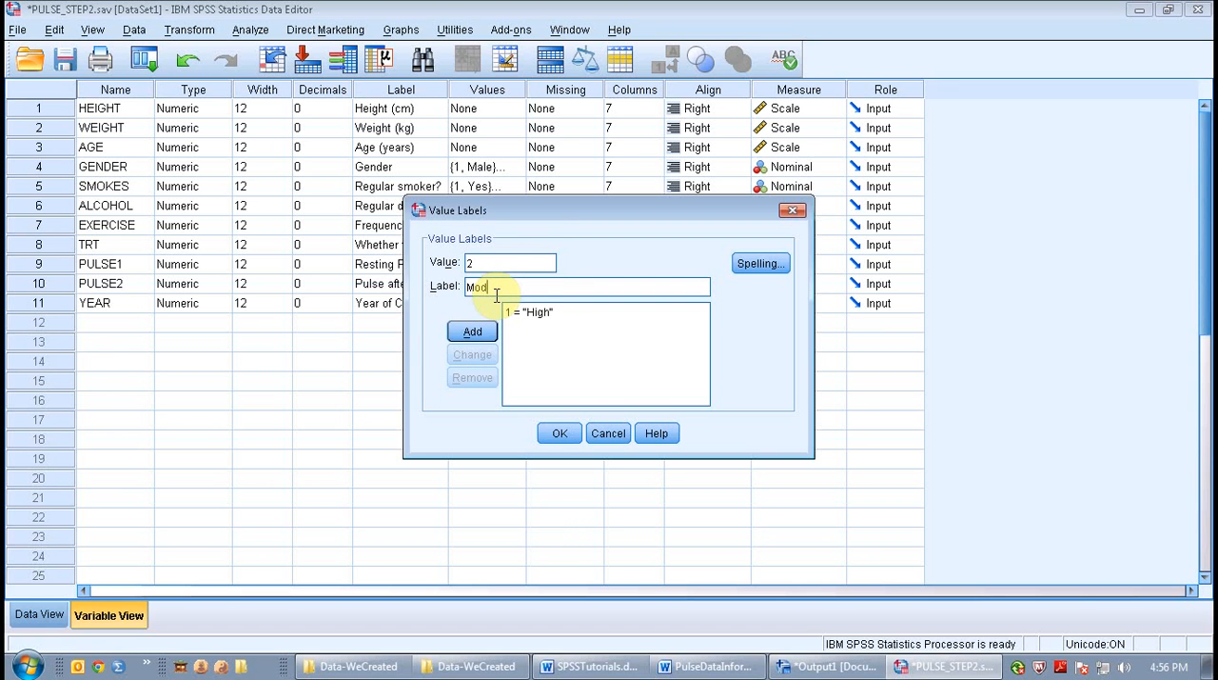
text(erate)
click(473, 331)
Step: Add the value label 3 = Low for EXERCISE and accept the label definitions
text(3)
click(494, 281)
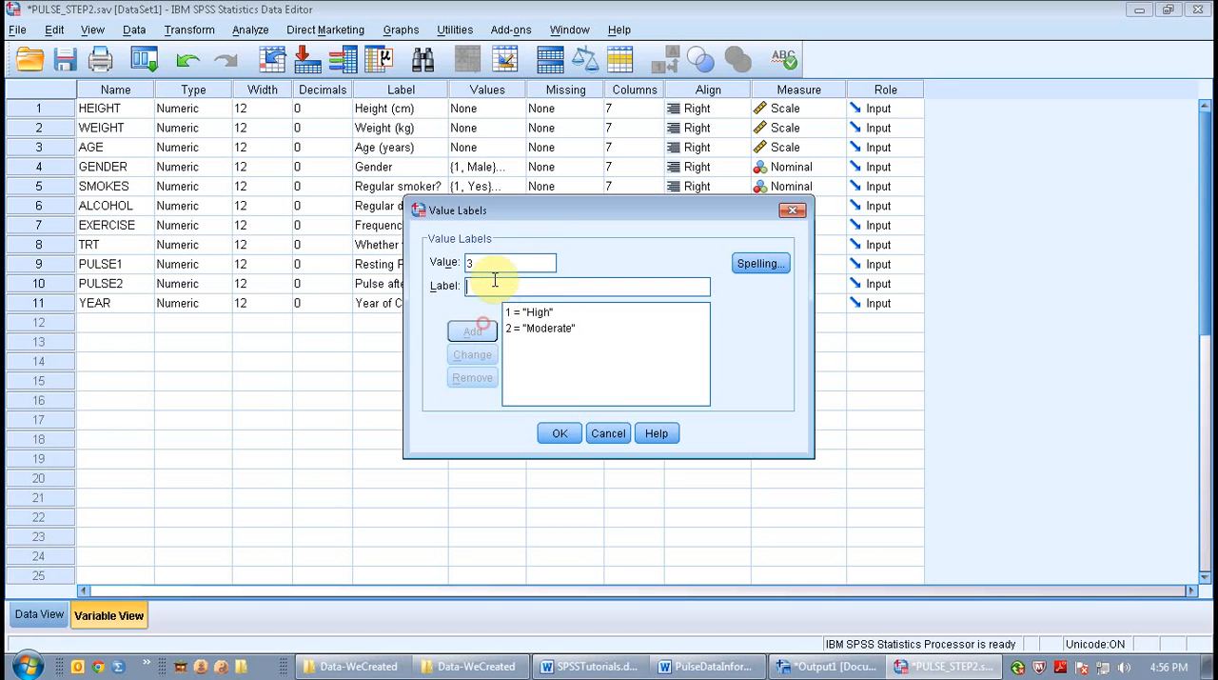
text(Low)
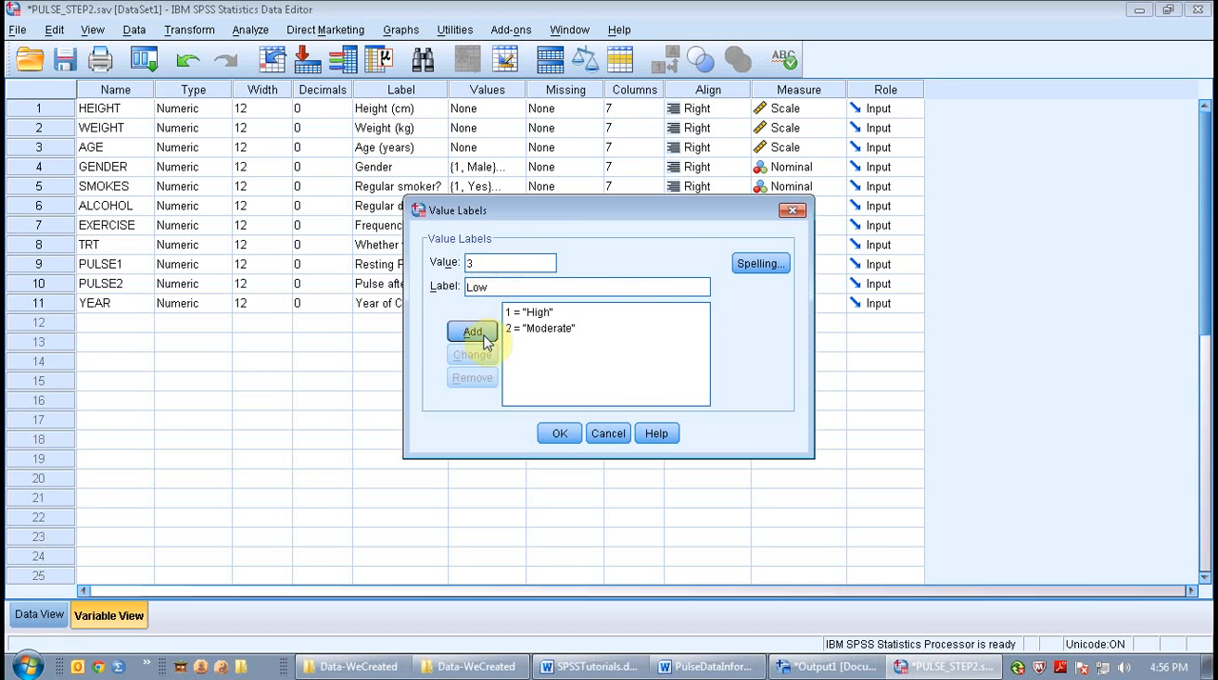
click(472, 331)
key(Return)
Step: Open the value labels of the TRT variable and add the label 1 = Ran
click(514, 245)
click(519, 245)
click(537, 261)
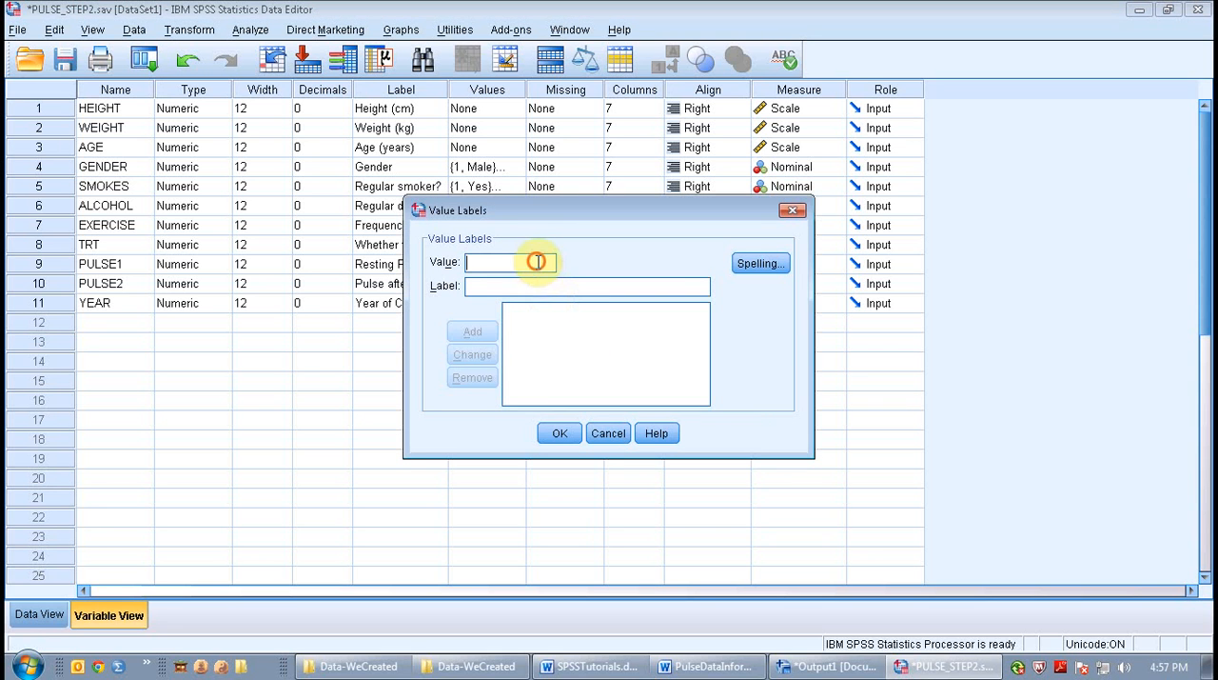
text(1)
click(533, 286)
text(Ran)
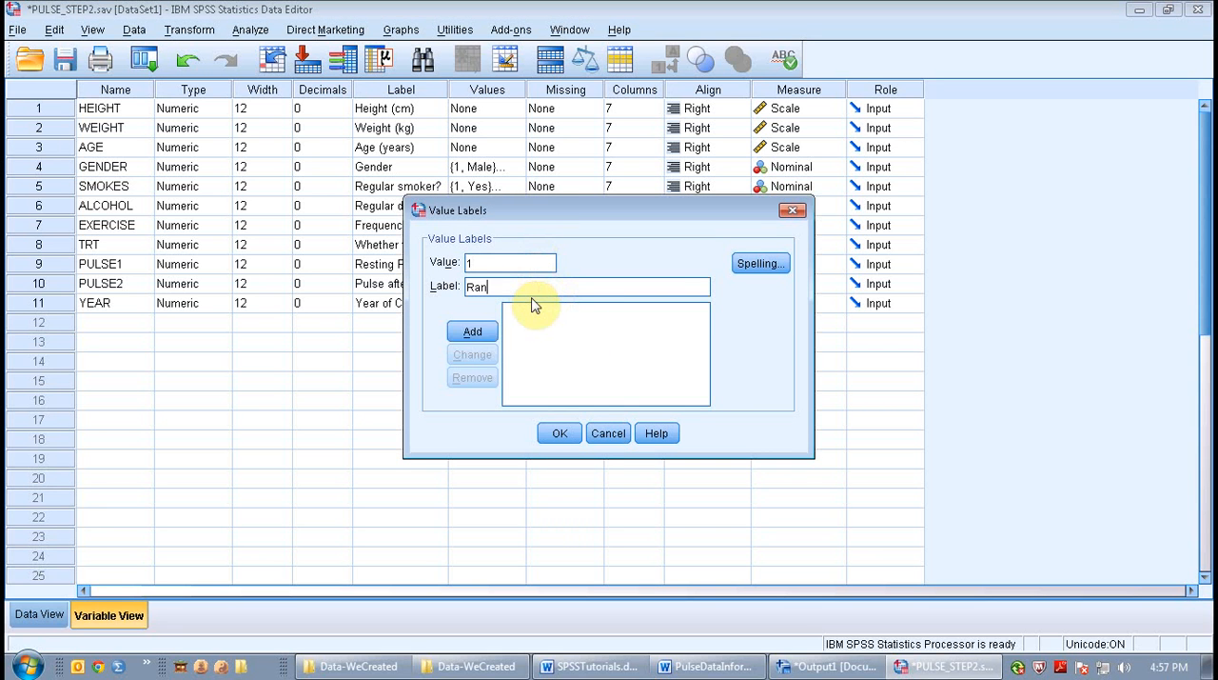
click(473, 331)
Step: Add the value label 2 = Sat for TRT and accept the label definitions
text(2)
key(Tab)
text(Sat)
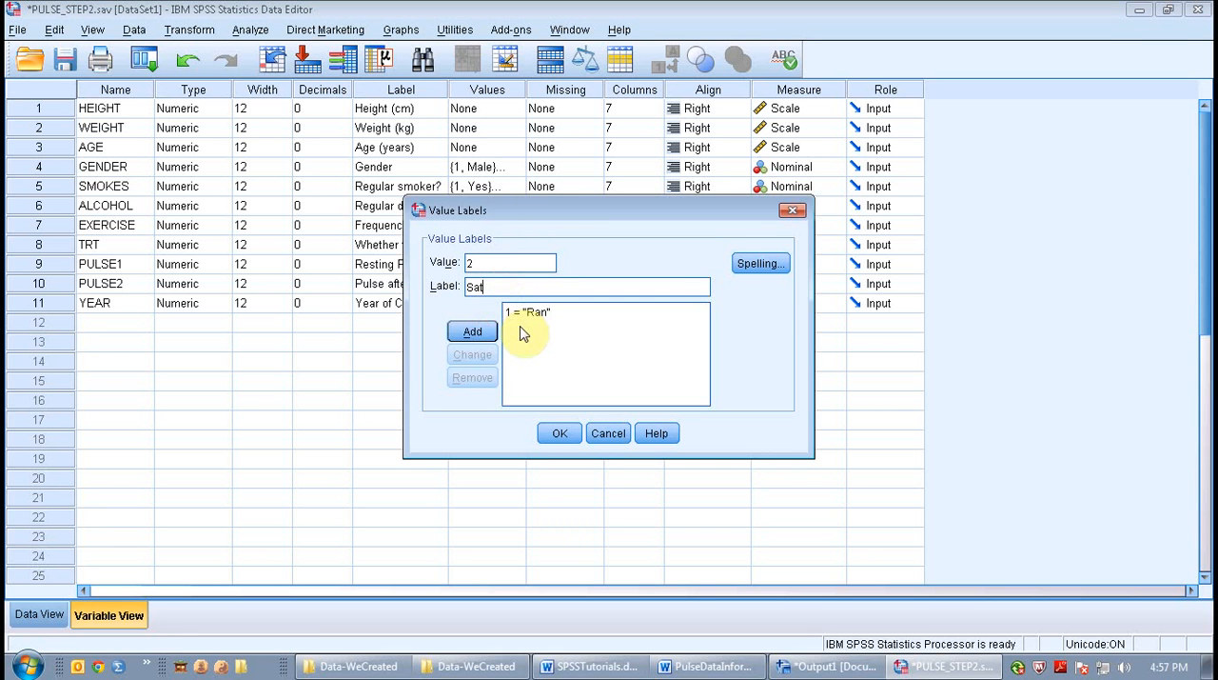
click(470, 332)
click(559, 432)
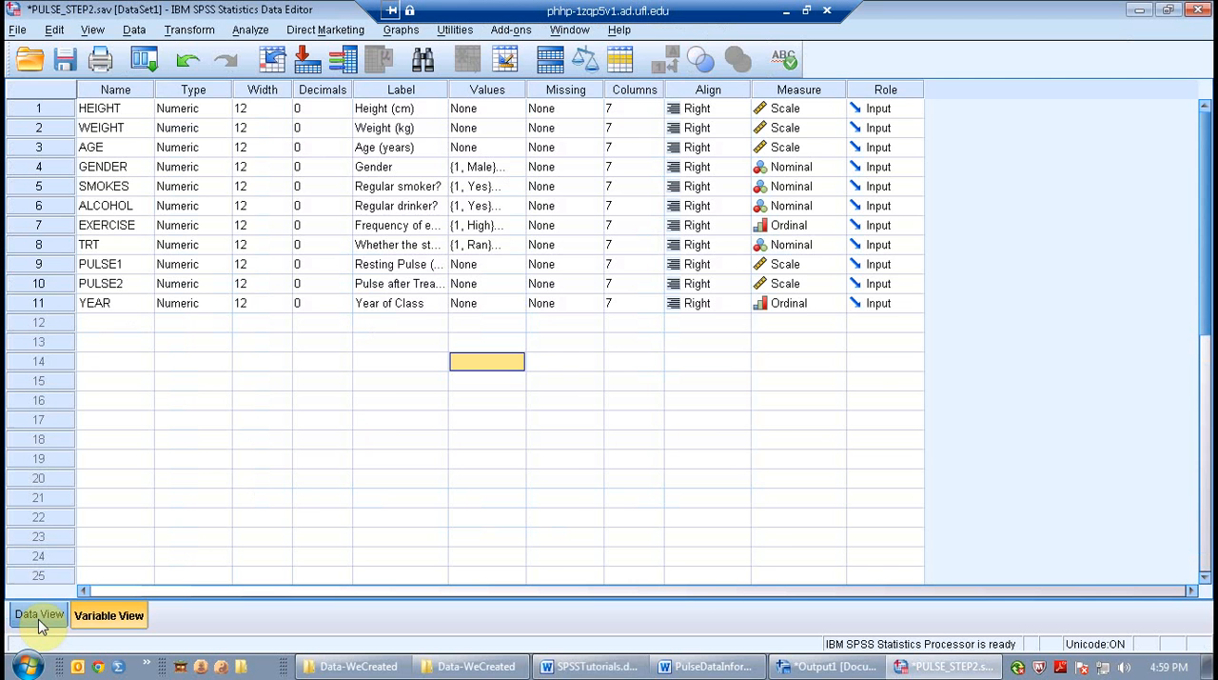
Step: Display the dataset's case values and save the dataset on the Desktop as a new file named PULSE_STEP3.sav
click(38, 619)
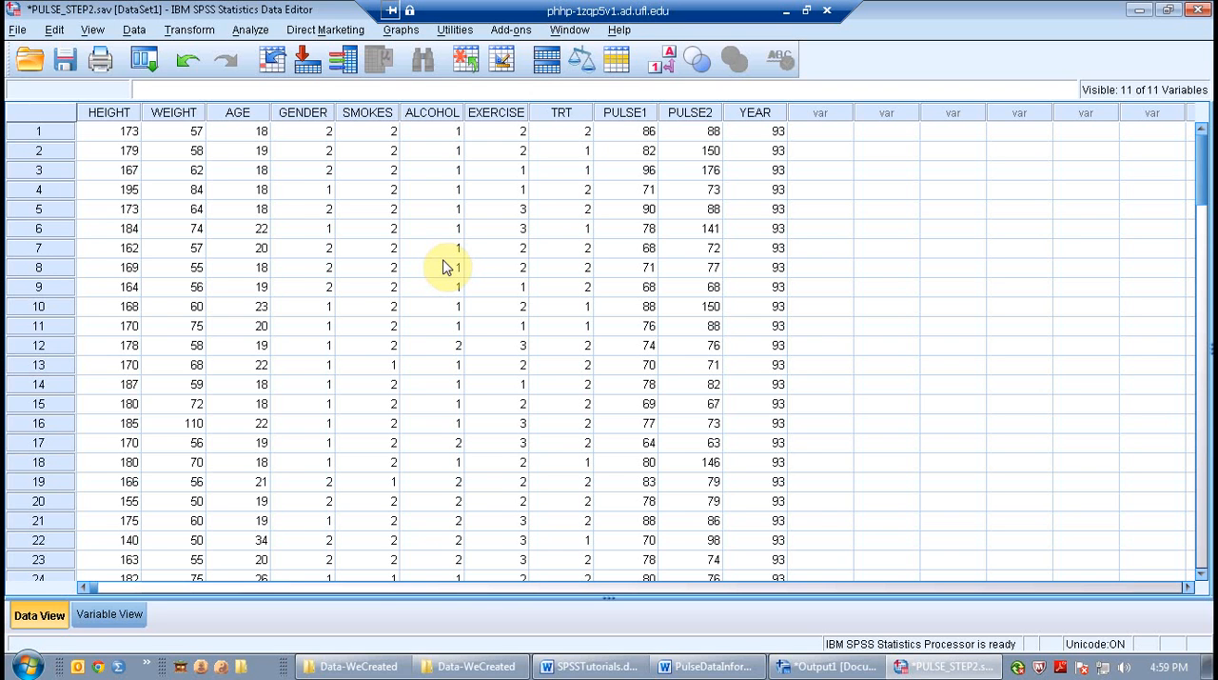
click(17, 29)
click(74, 208)
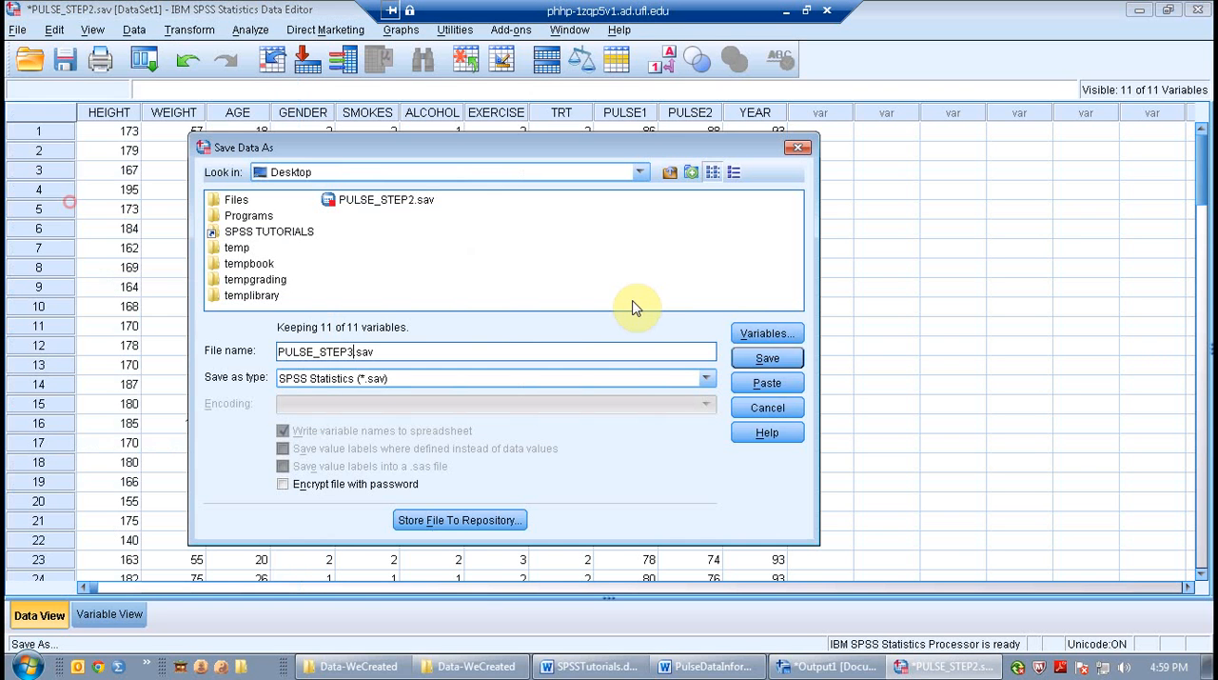
click(767, 359)
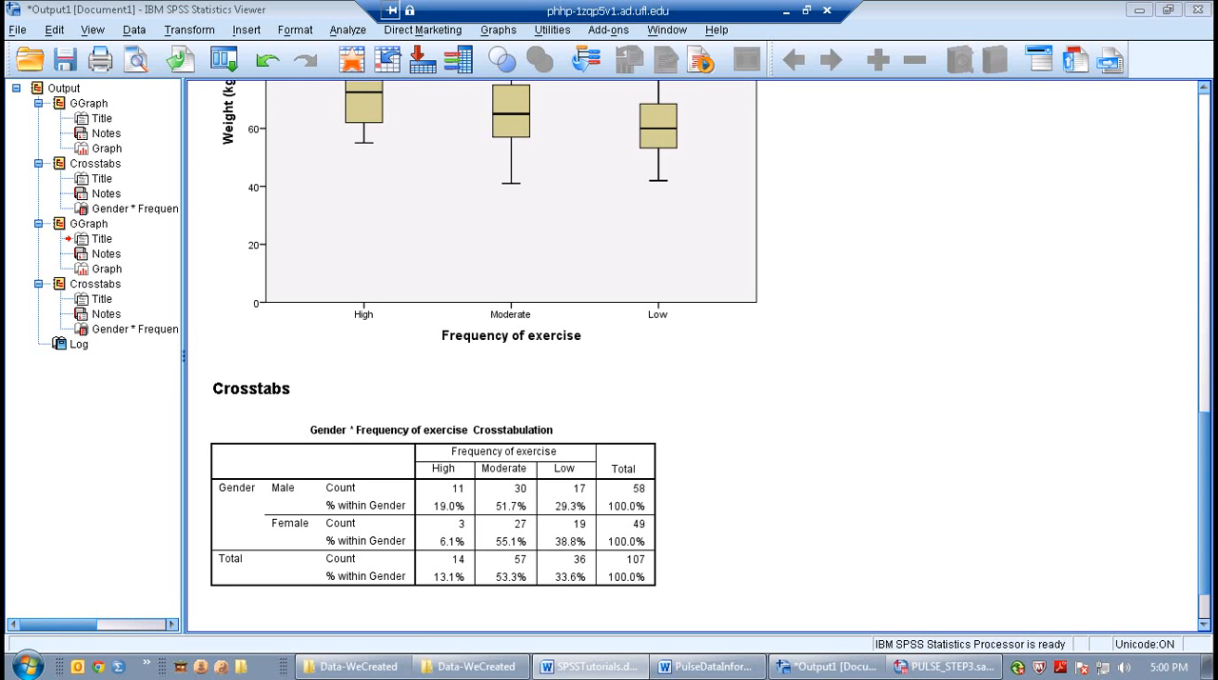